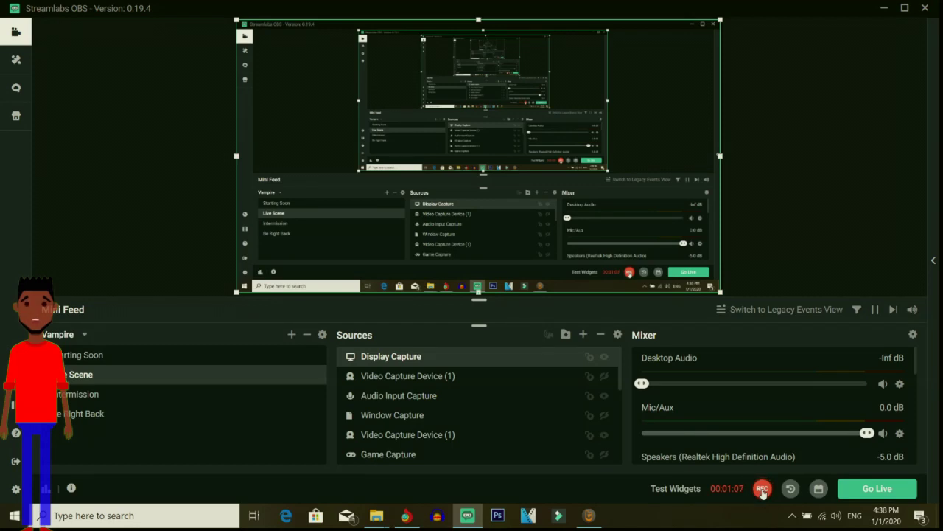
Download the Pixabay grinder sparks clip at 1920×1080 as Sparkles - 12543.mp4.
mouse_move(592, 524)
left_click(405, 515)
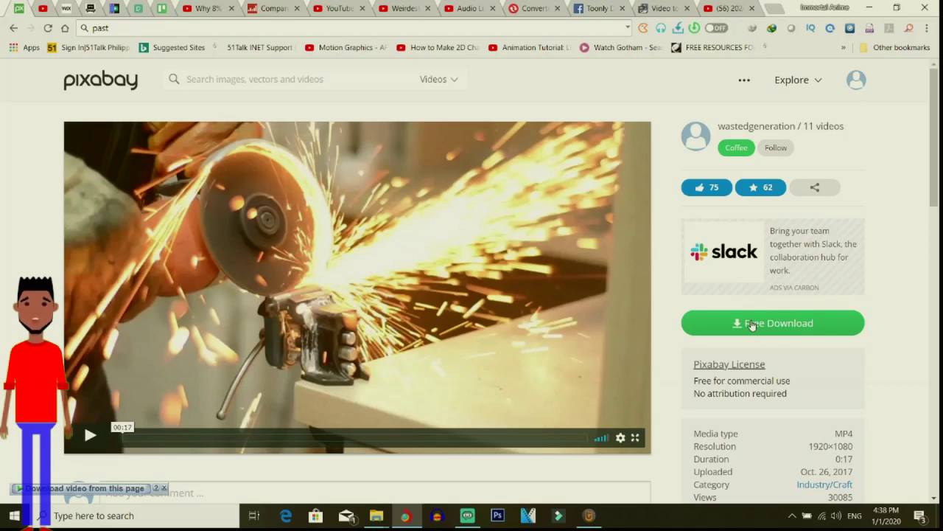
left_click(776, 326)
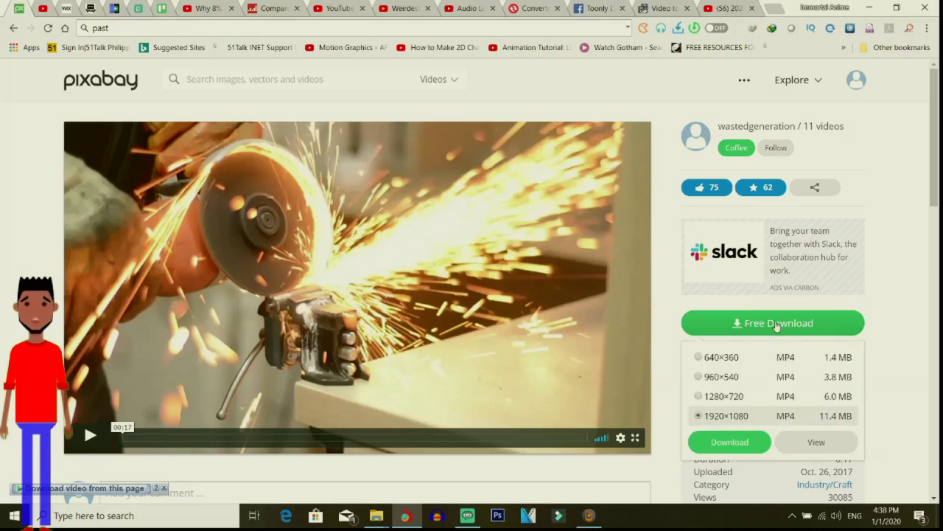
left_click(728, 442)
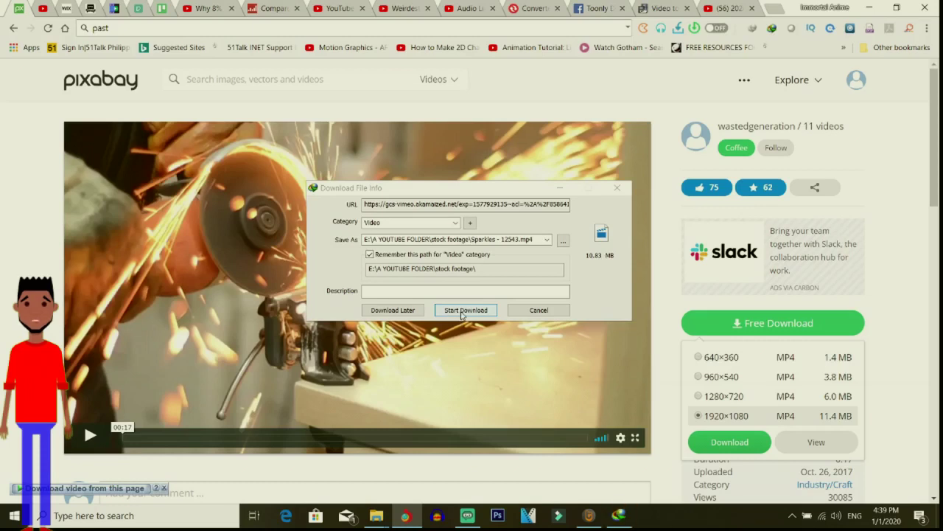
left_click(464, 310)
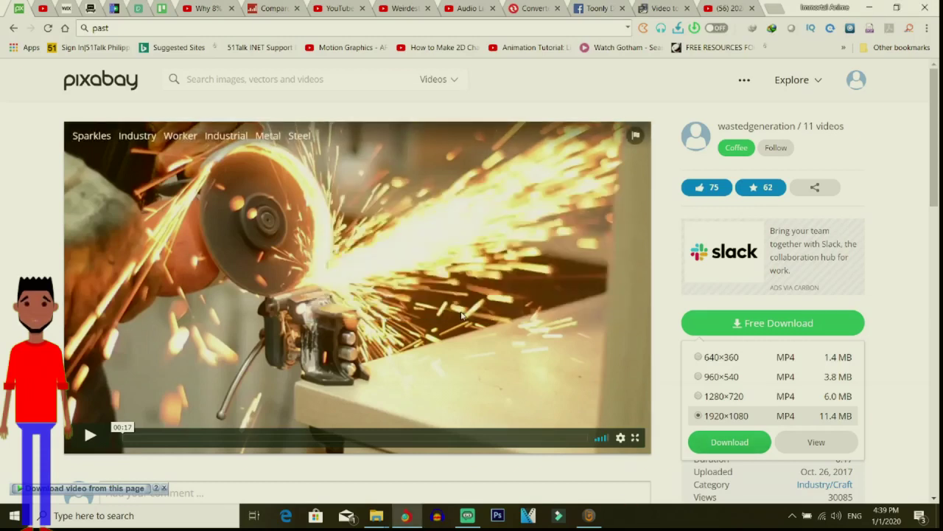
left_click(659, 7)
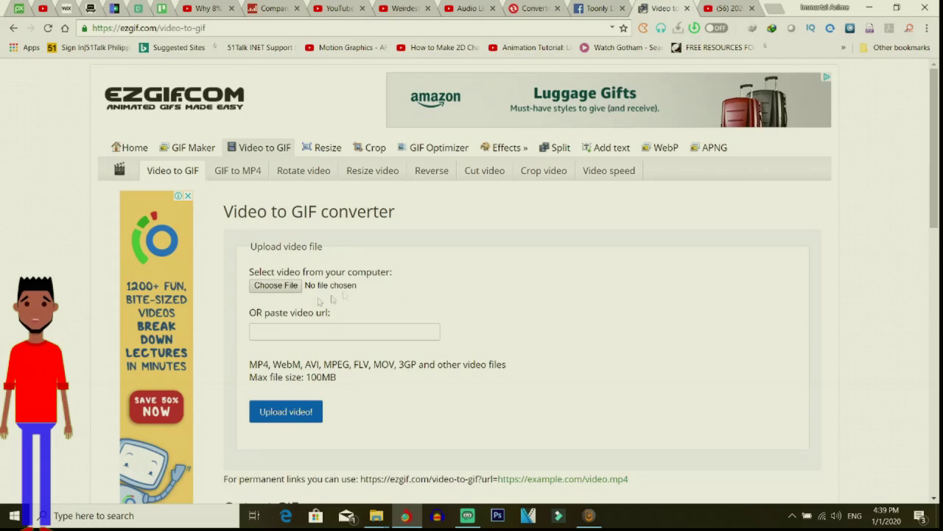
Choose Sparkles - 12543.mp4 from USB Drive (E:) > A YOUTUBE FOLDER > stock footage.
left_click(273, 288)
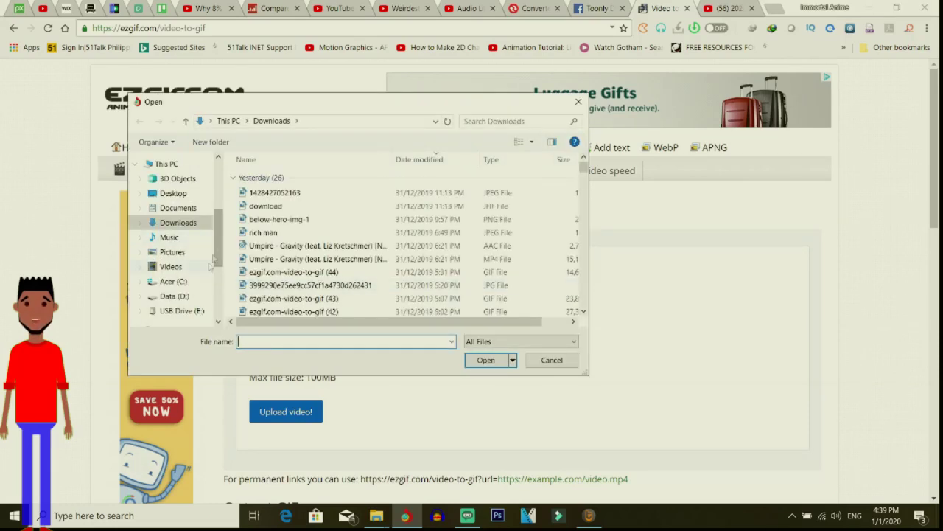
left_click(176, 311)
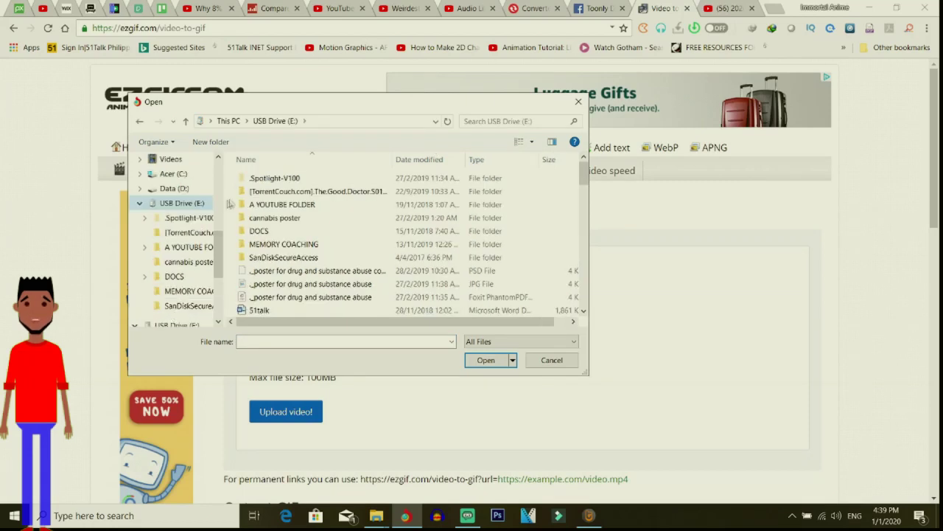
double_click(266, 204)
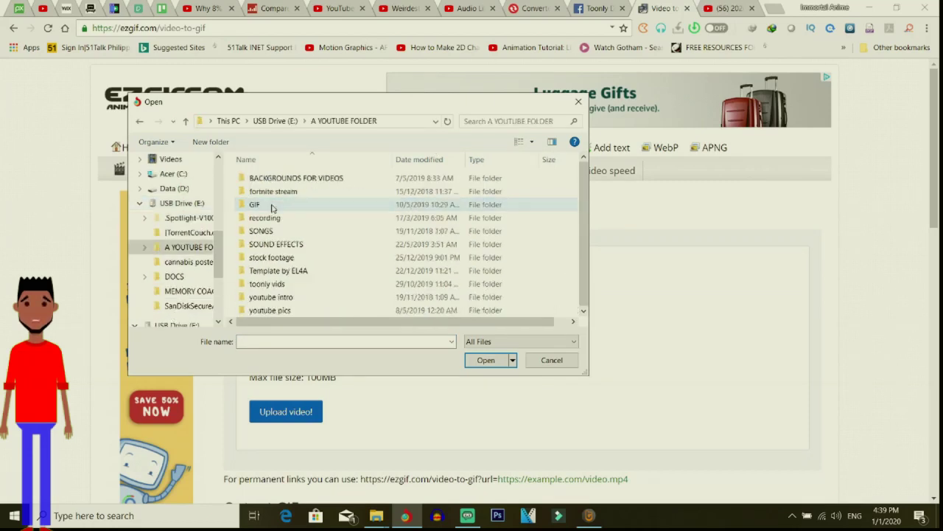
double_click(283, 258)
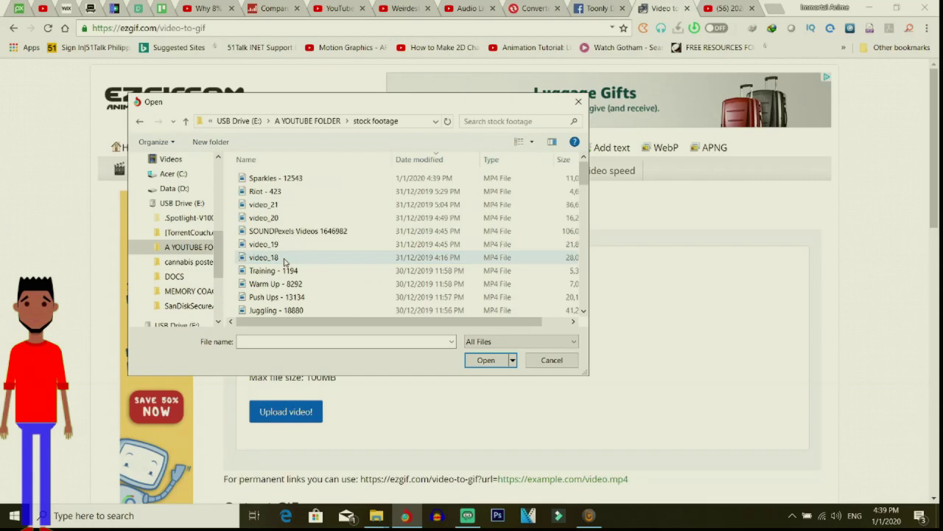
left_click(269, 178)
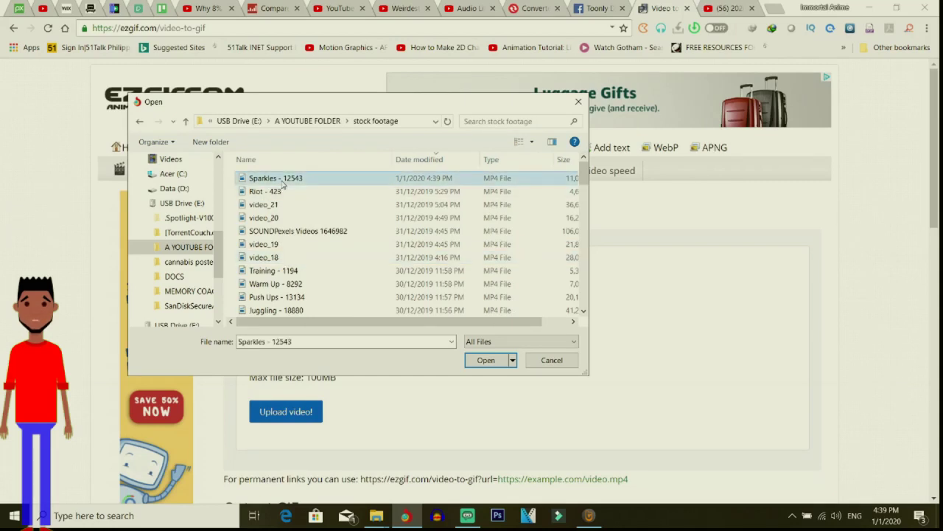
left_click(483, 361)
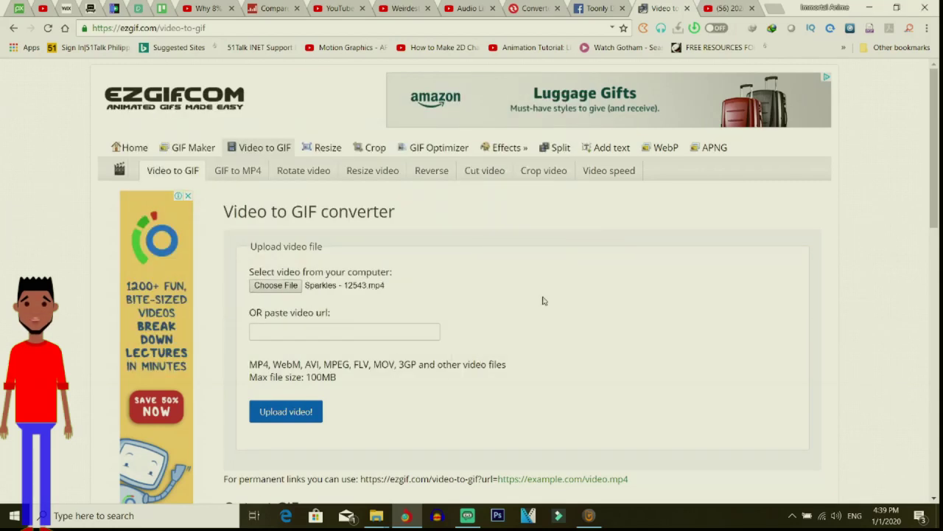
Upload the video to ezgif, bringing up its 1920×1080, 17-second preview.
scroll(848, 221, "down", 2)
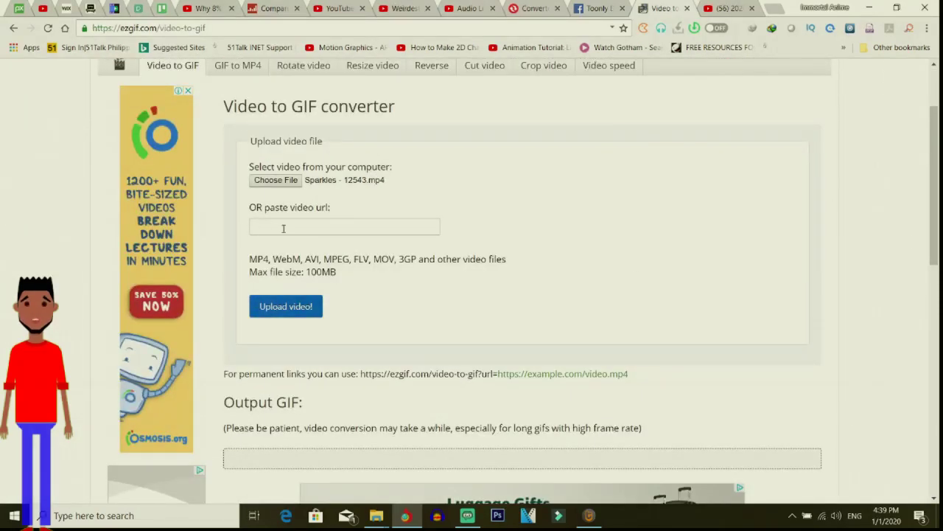
left_click(273, 308)
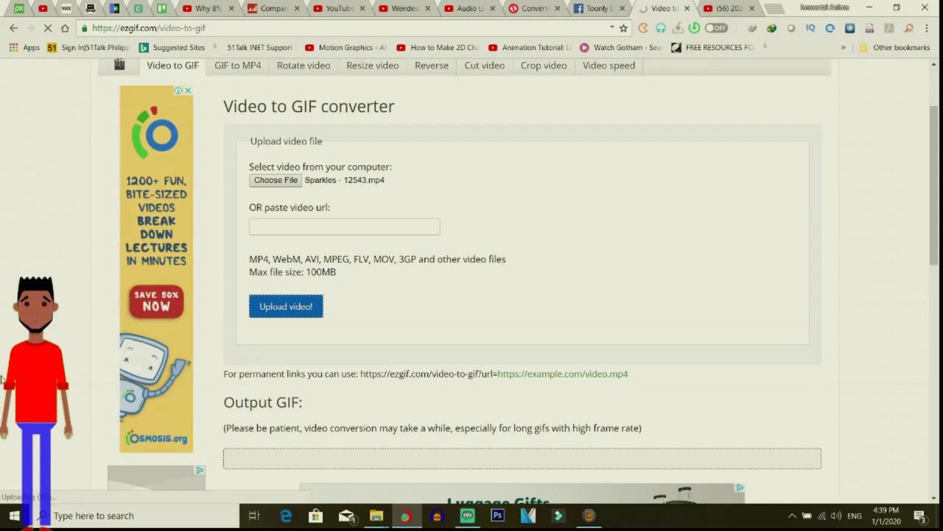
mouse_move(939, 195)
left_mouse_down()
mouse_move(939, 254)
mouse_move(939, 178)
left_mouse_up()
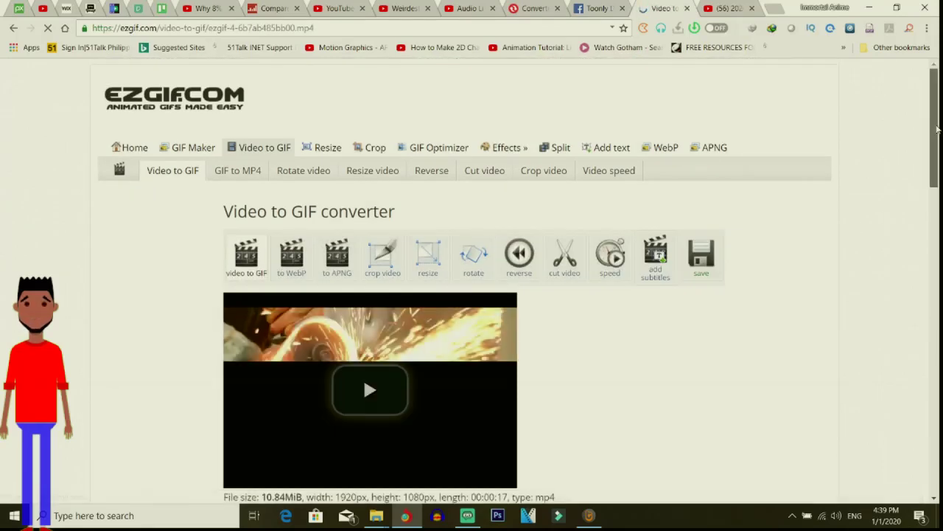
Play the sparks preview, pause it at 0:07, and scroll to the GIF conversion settings.
scroll(939, 177, "down", 2)
scroll(939, 165, "down", 1)
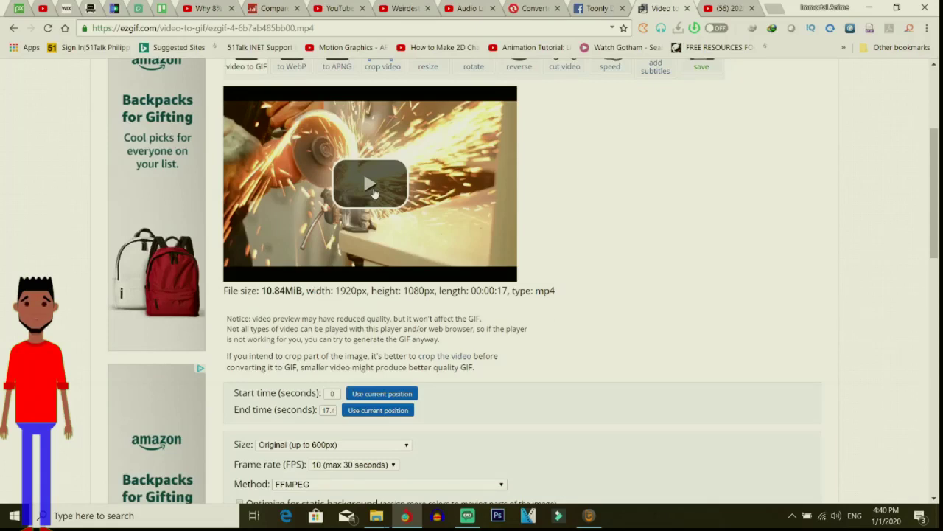
left_click(372, 188)
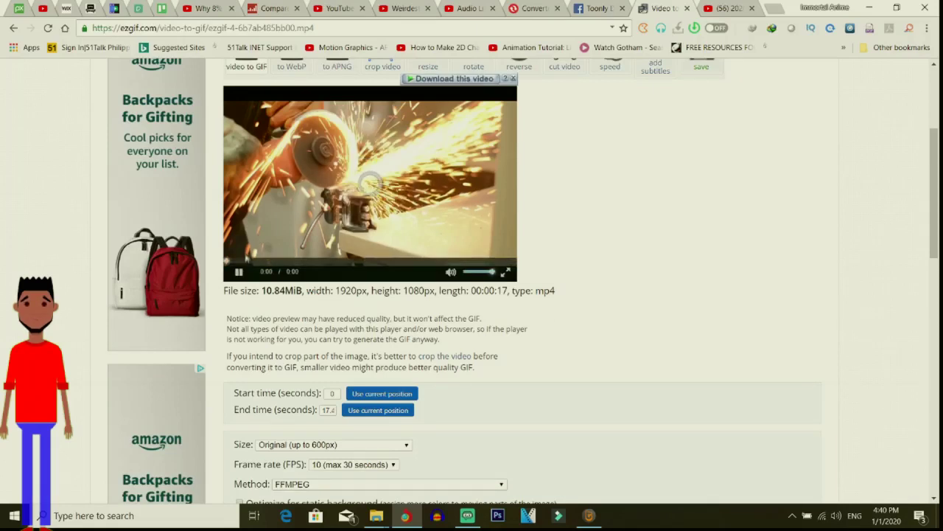
left_click(238, 273)
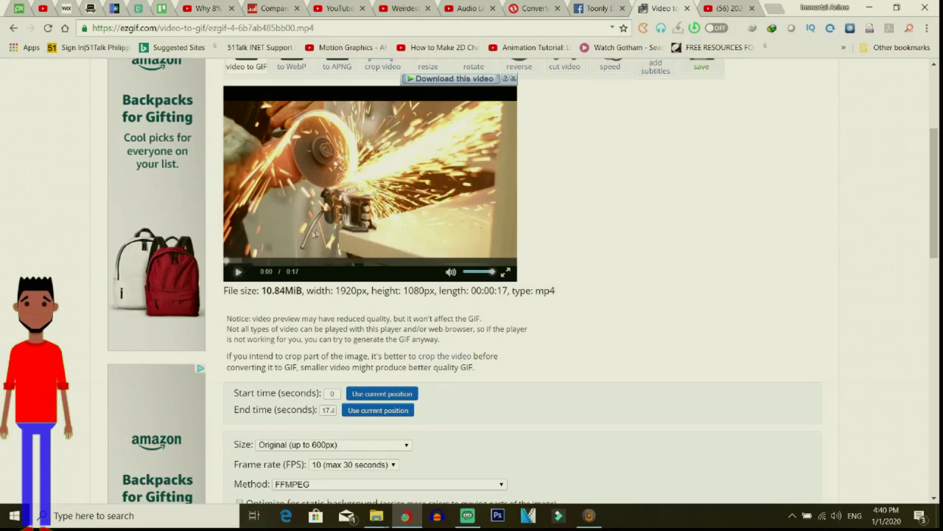
left_click(239, 273)
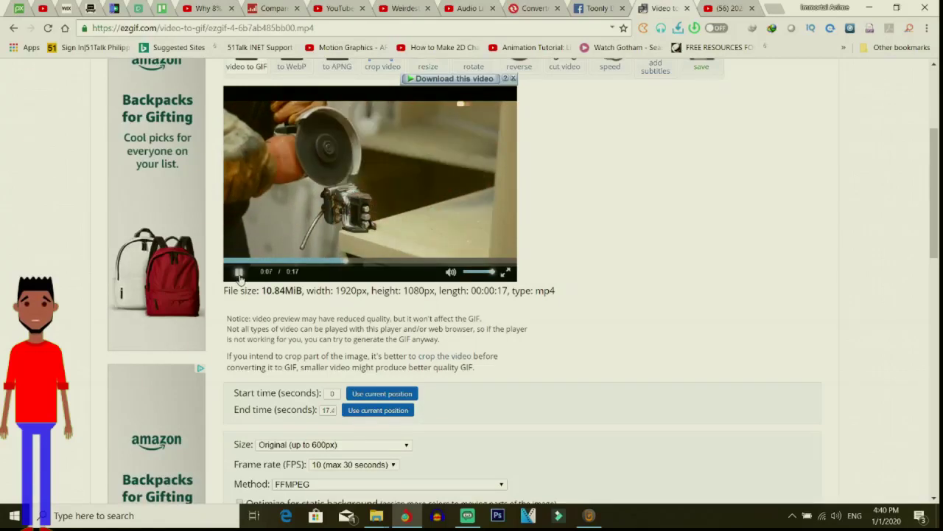
left_click(239, 272)
left_click_drag(940, 171, 939, 239)
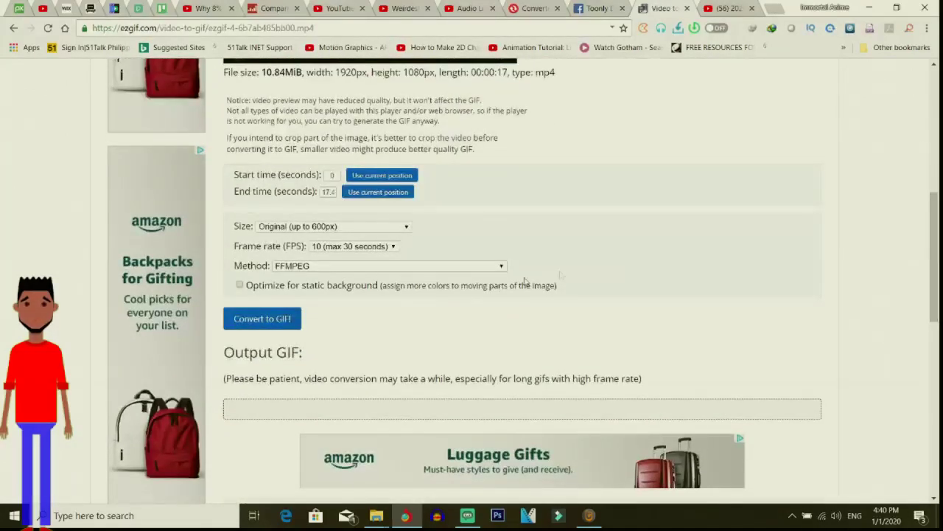
Convert the clip to a 600×338, 174-frame GIF, save it, and return to Toonly.
left_click(261, 322)
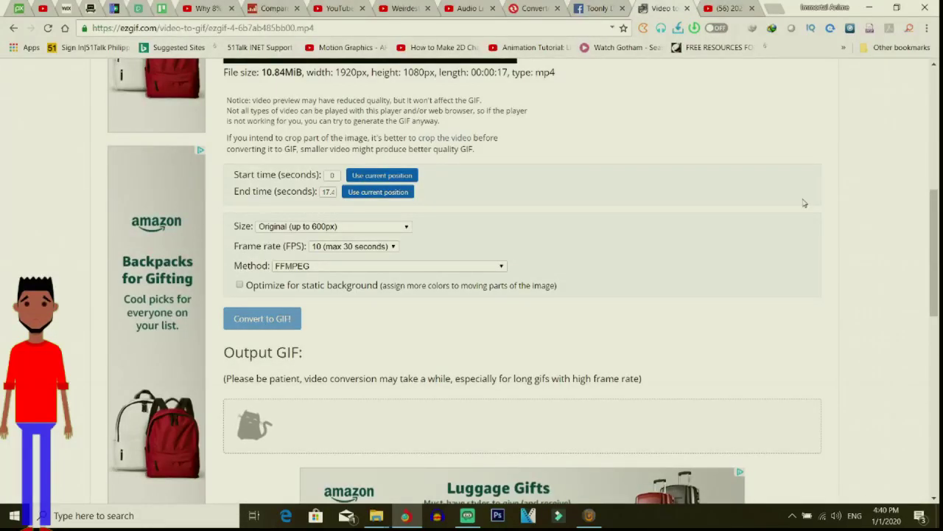
mouse_move(939, 225)
left_mouse_down()
mouse_move(939, 266)
mouse_move(935, 208)
left_mouse_up()
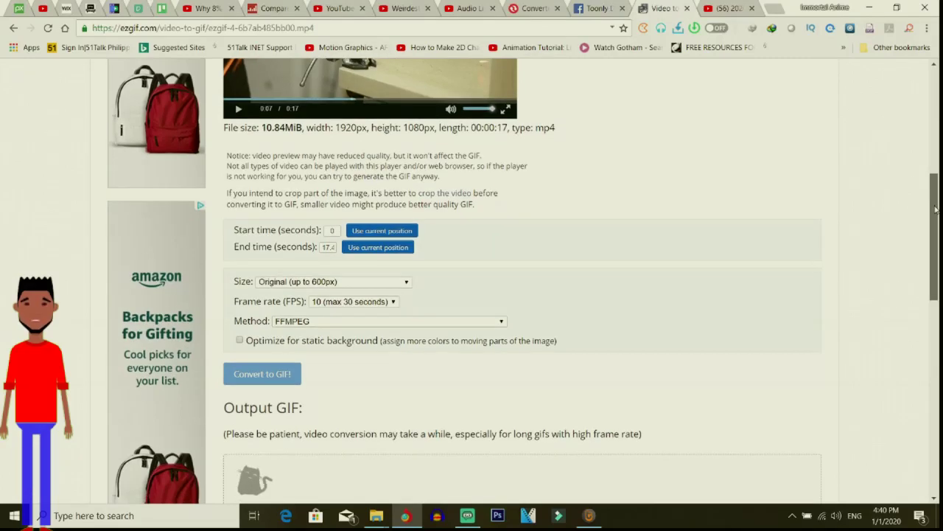
left_click_drag(935, 208, 940, 278)
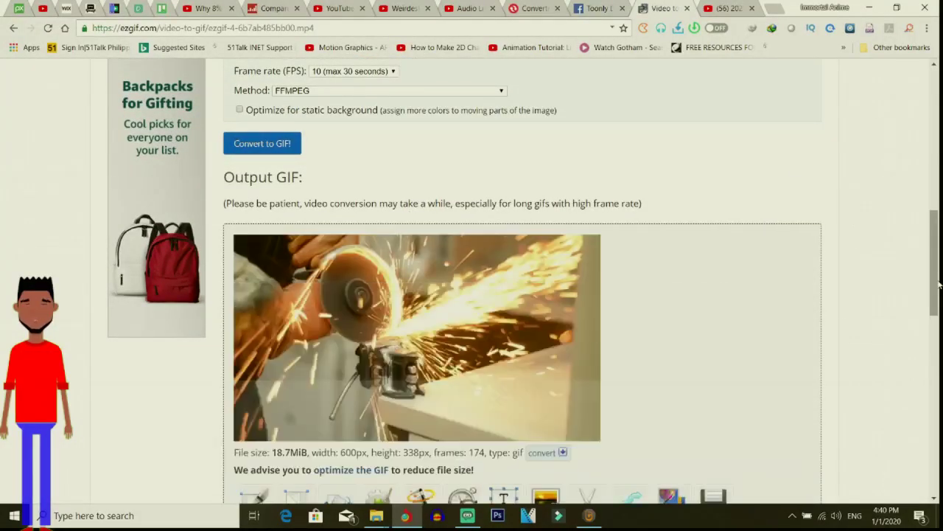
left_click_drag(938, 284, 938, 327)
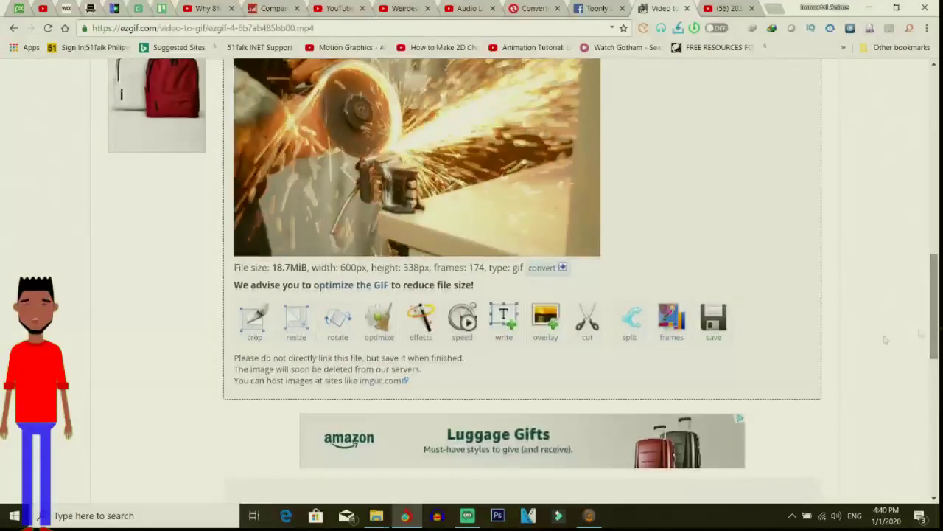
left_click(718, 322)
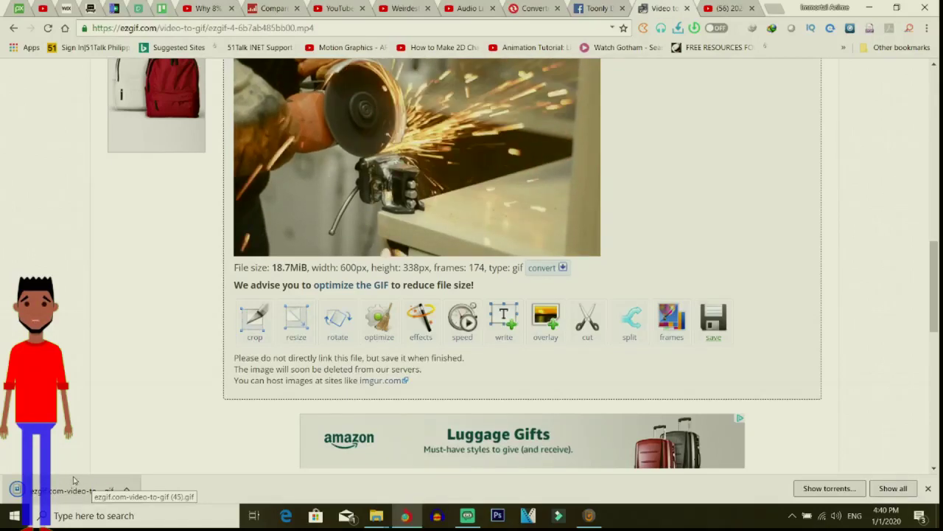
left_click(590, 516)
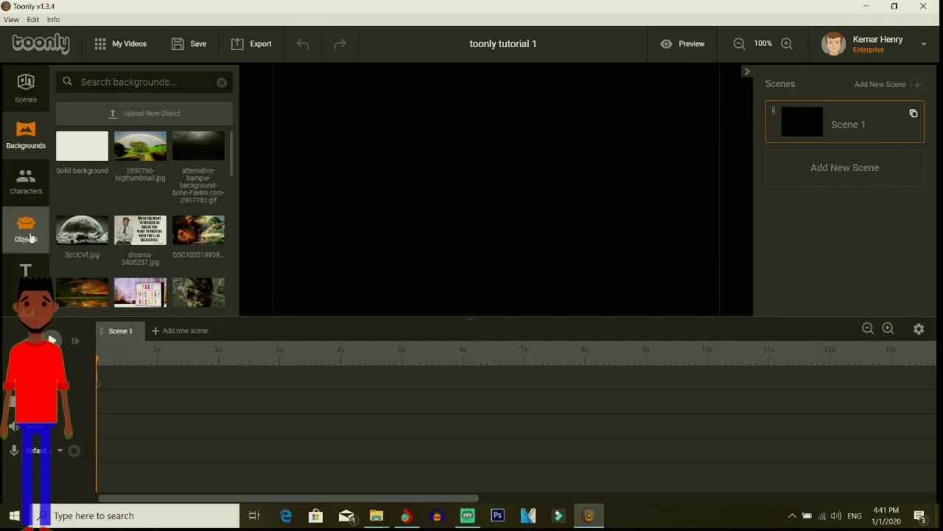
Pick ezgif.com-video-to-gif (45) from Downloads as a new custom object.
left_click(28, 232)
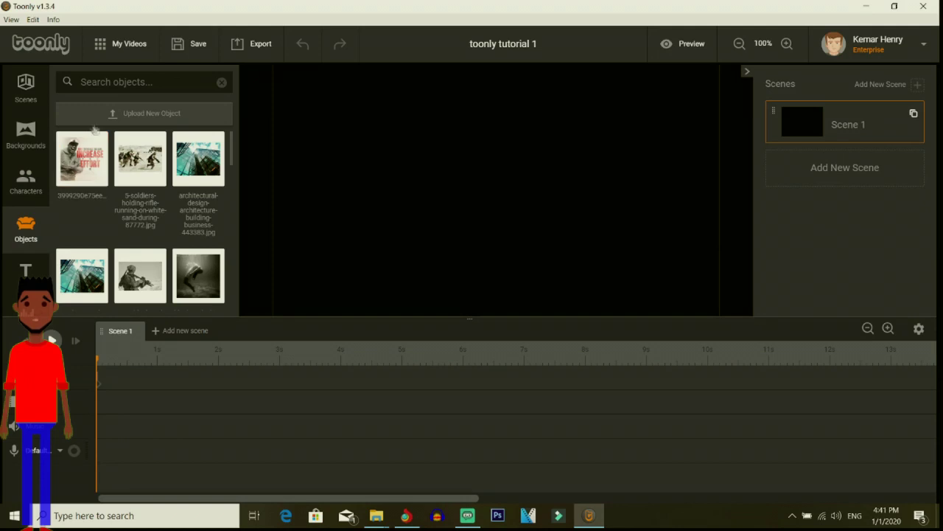
left_click(127, 116)
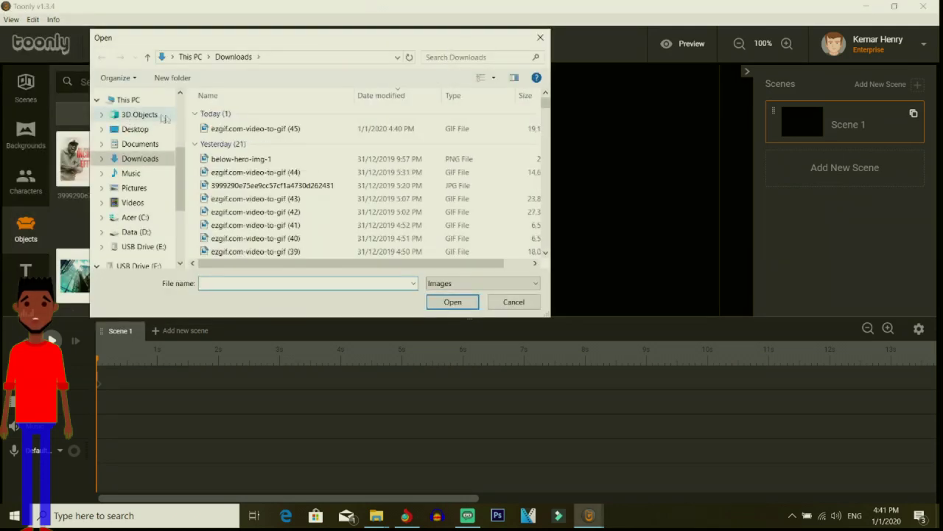
left_click(234, 130)
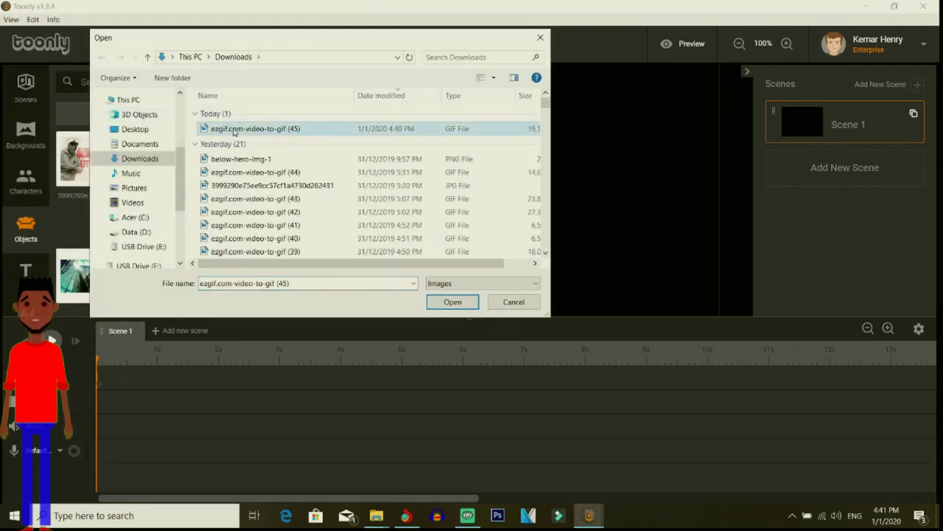
left_click(447, 303)
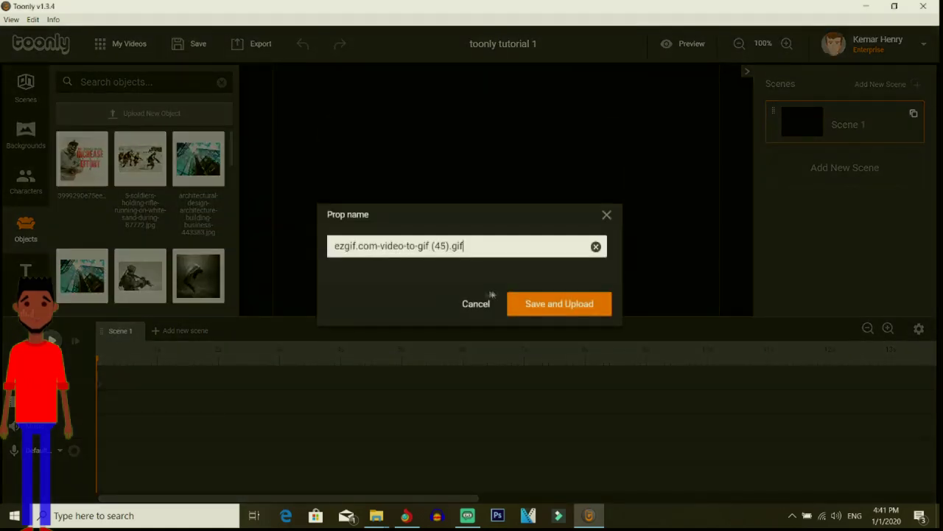
Upload the GIF under its default name, letting it finish in the background.
left_click(537, 305)
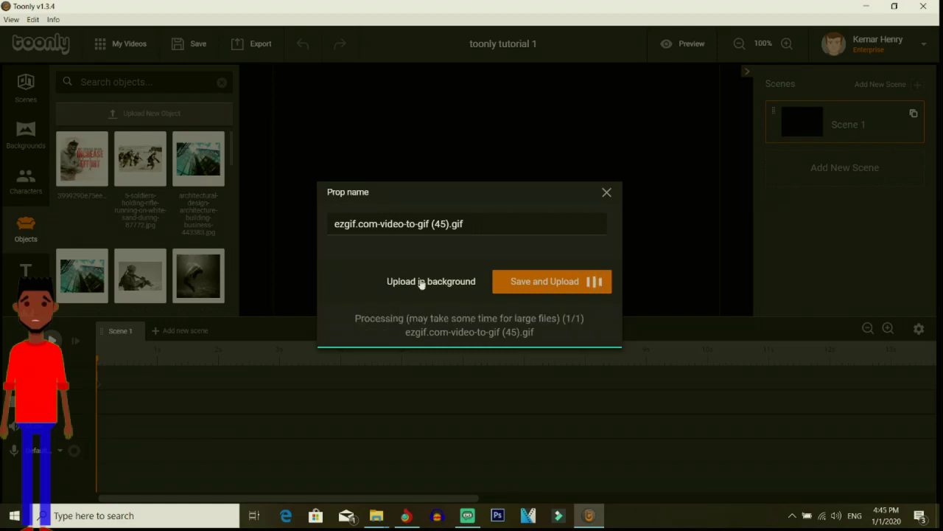
left_click(421, 281)
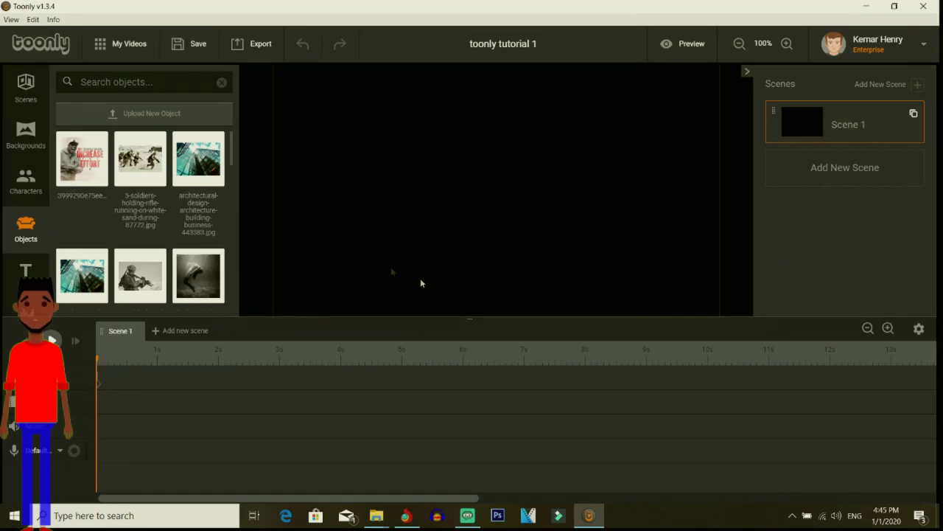
Search objects for the GIF, drop it onto Scene 1, and extend its bar to about 13s.
left_click(107, 86)
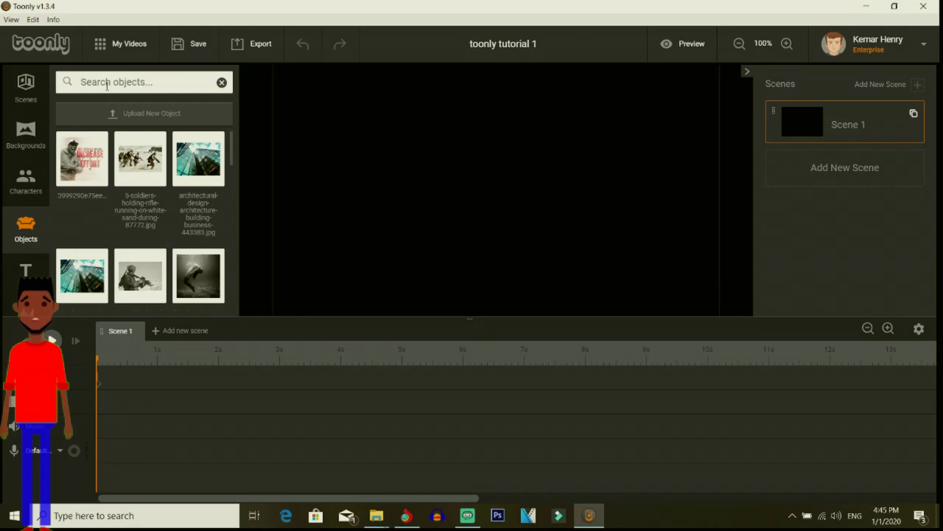
type("45")
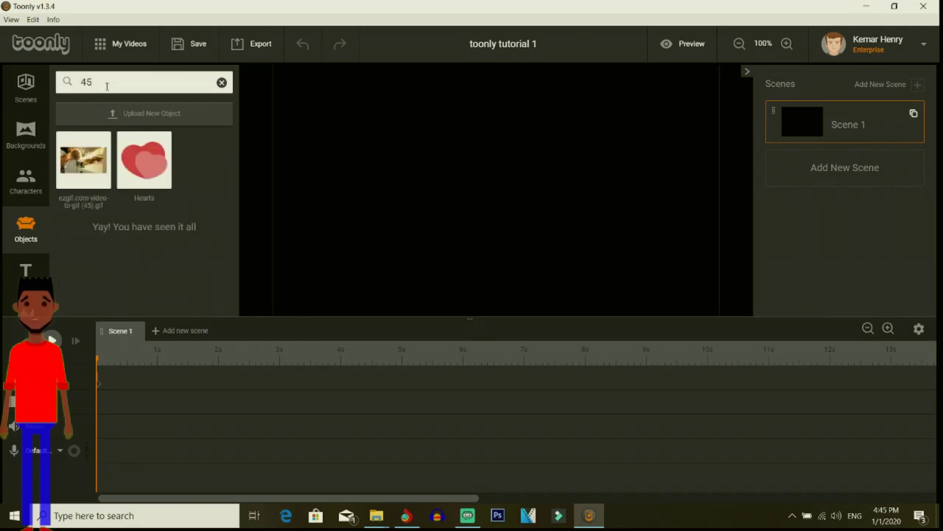
left_click_drag(82, 165, 490, 201)
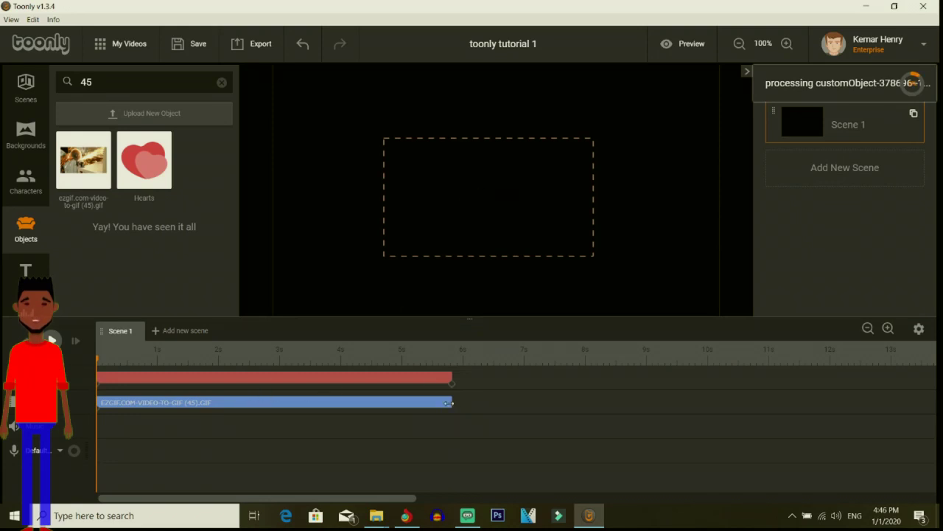
left_click_drag(454, 406, 930, 389)
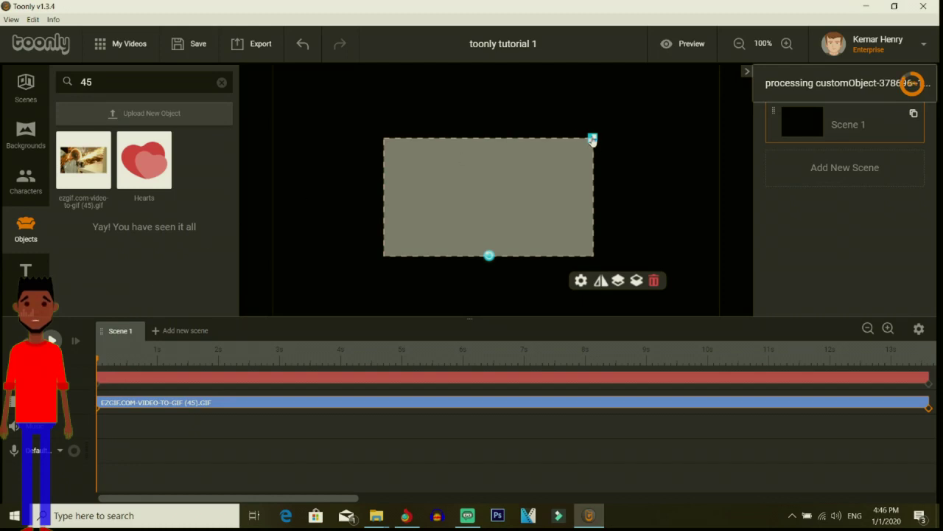
Enlarge the sparks GIF from its top-right corner and play Scene 1 to check it.
left_click_drag(592, 139, 653, 106)
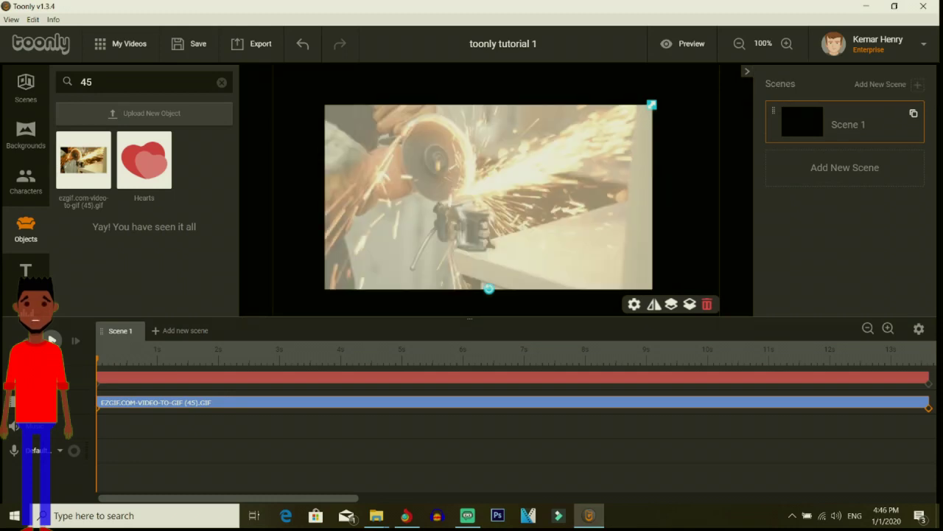
key("space")
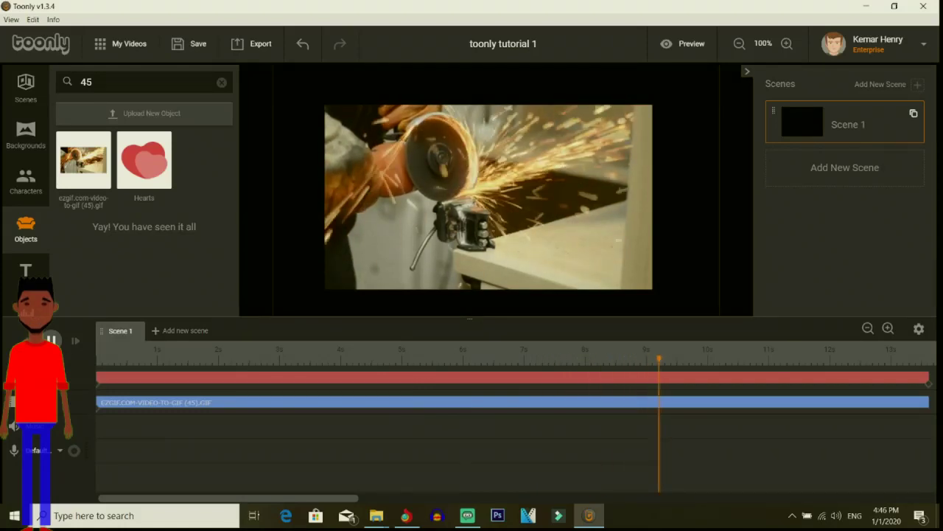
left_click(201, 402)
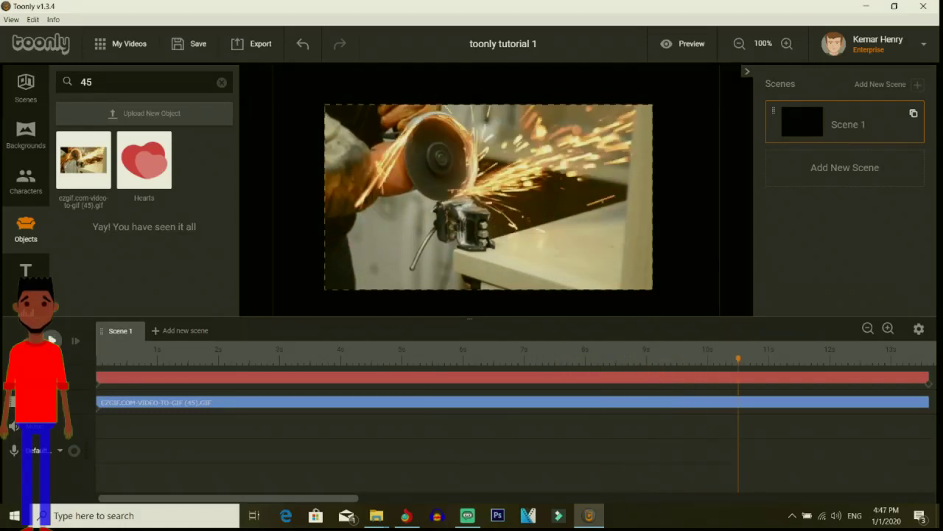
Give the sparks GIF an Instant In Effect and a Fade Out Out Effect.
double_click(200, 403)
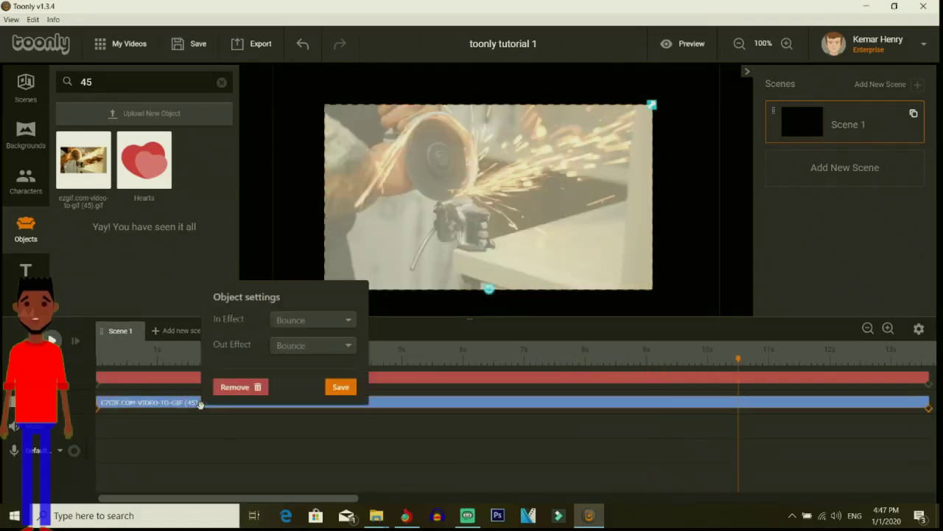
left_click(289, 323)
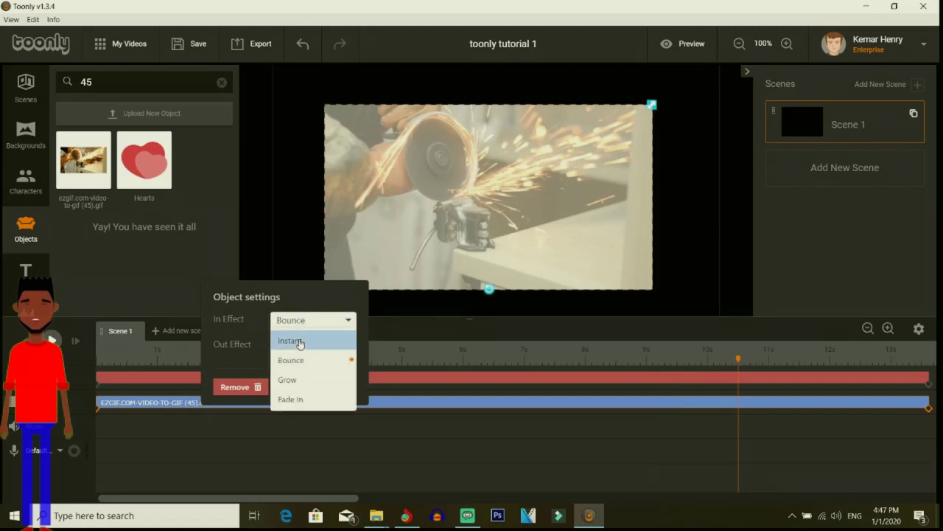
left_click(297, 342)
left_click(297, 350)
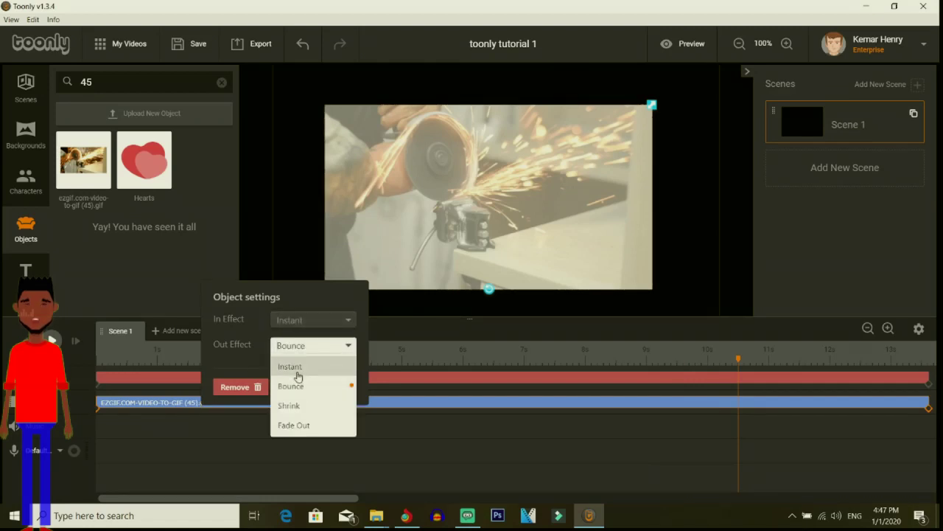
left_click(302, 426)
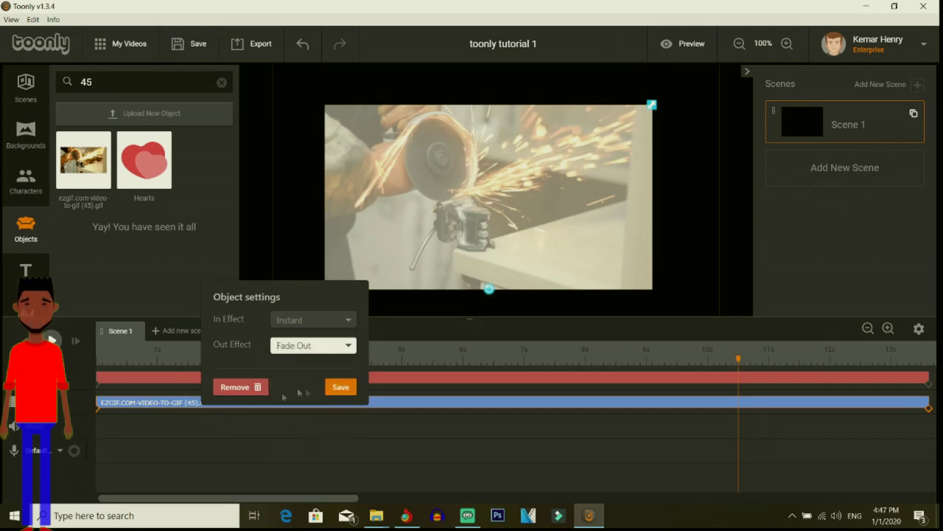
left_click(344, 390)
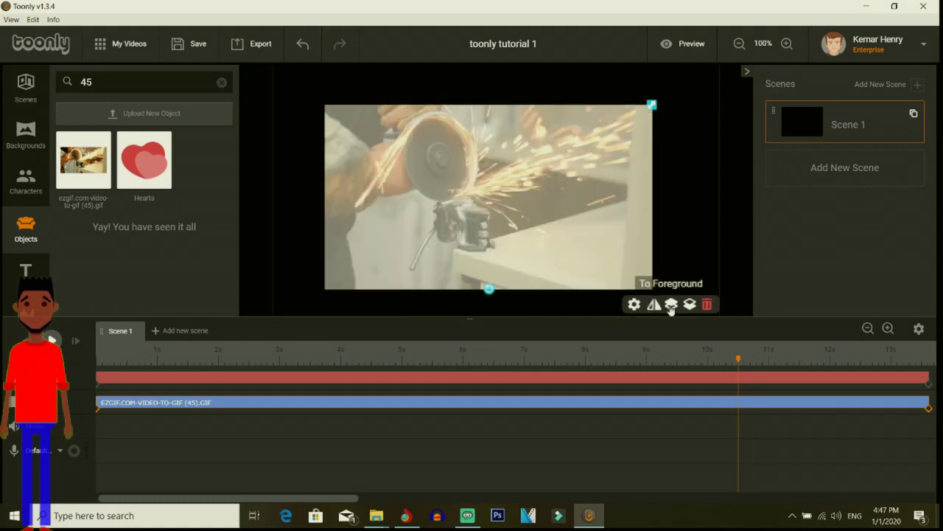
At the end of its time span, shrink the GIF and move it toward the lower right.
left_click(929, 410)
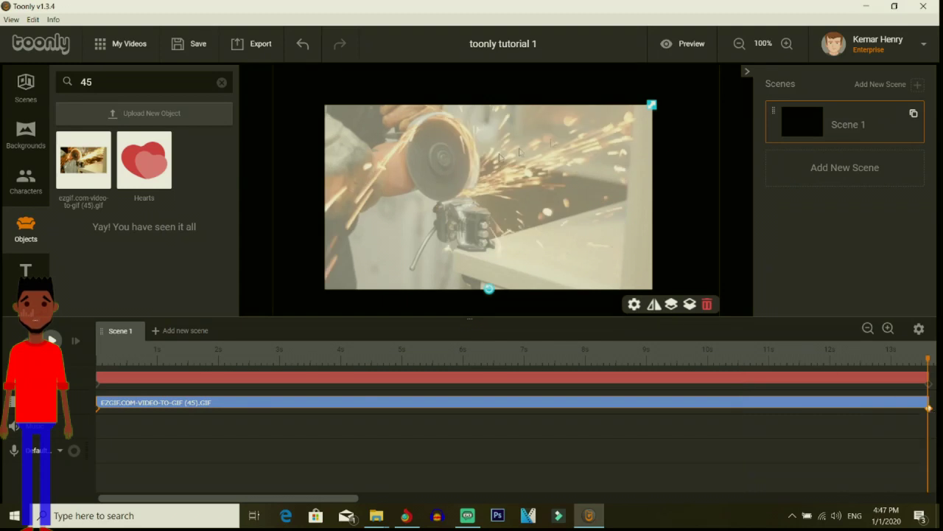
left_click_drag(653, 109, 598, 136)
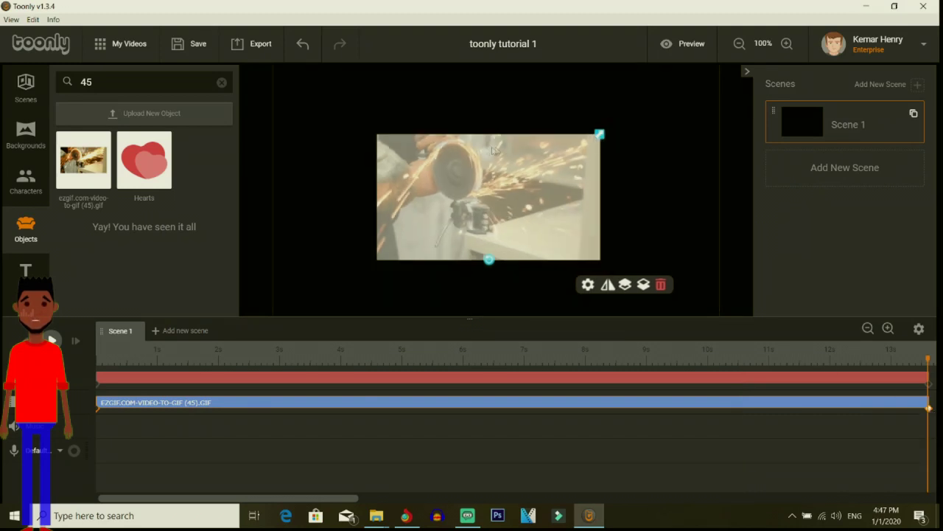
left_click_drag(462, 182, 573, 238)
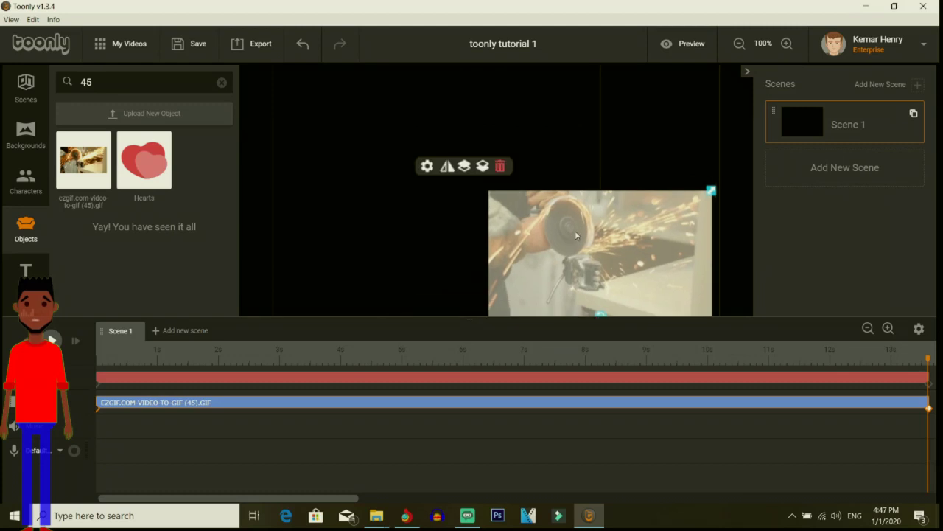
Rewind to about 4 seconds and play the scene to check the GIF's motion.
left_click_drag(929, 362, 361, 374)
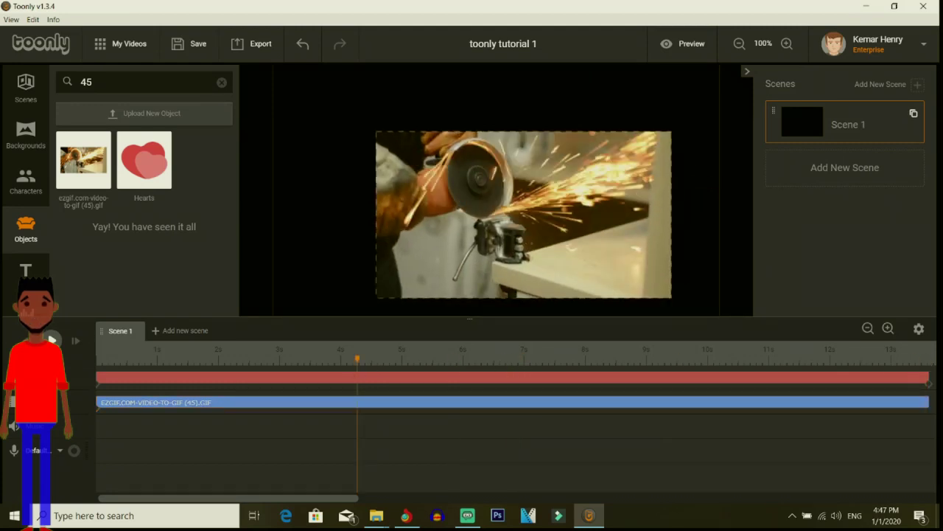
key("space")
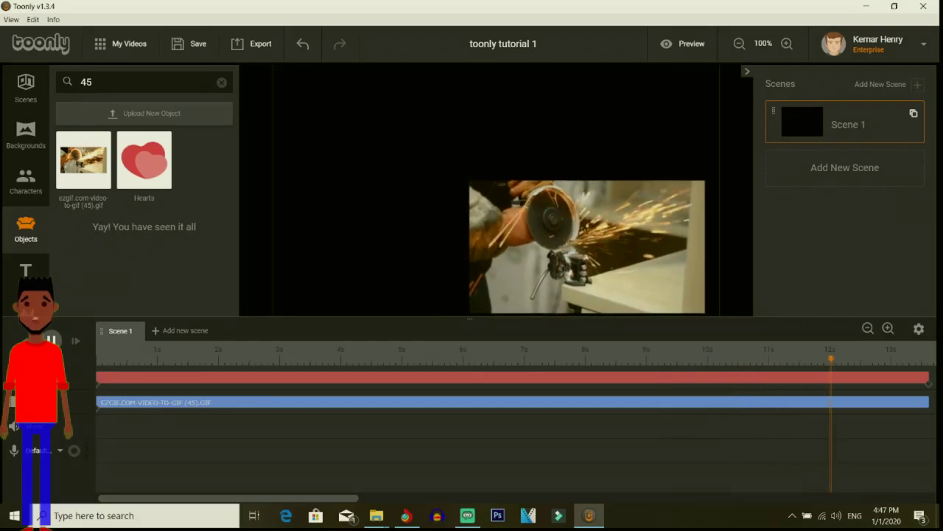
key("space")
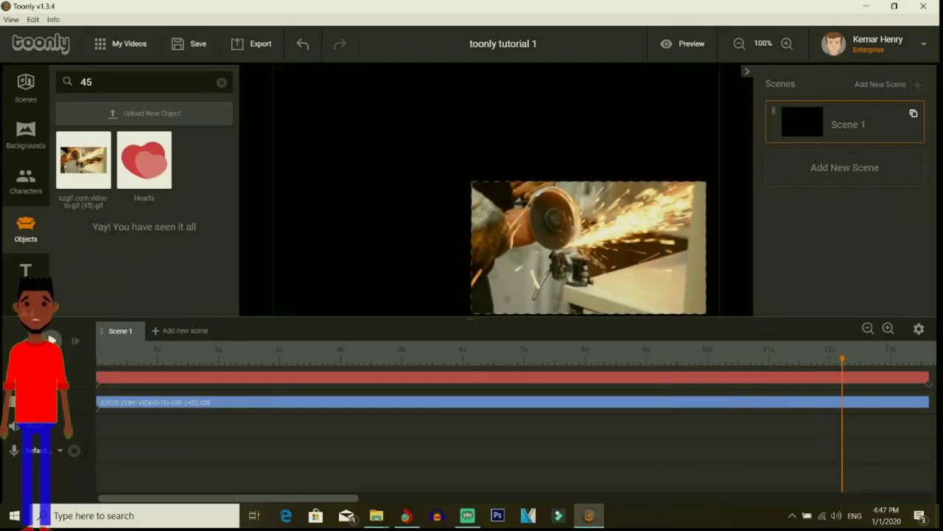